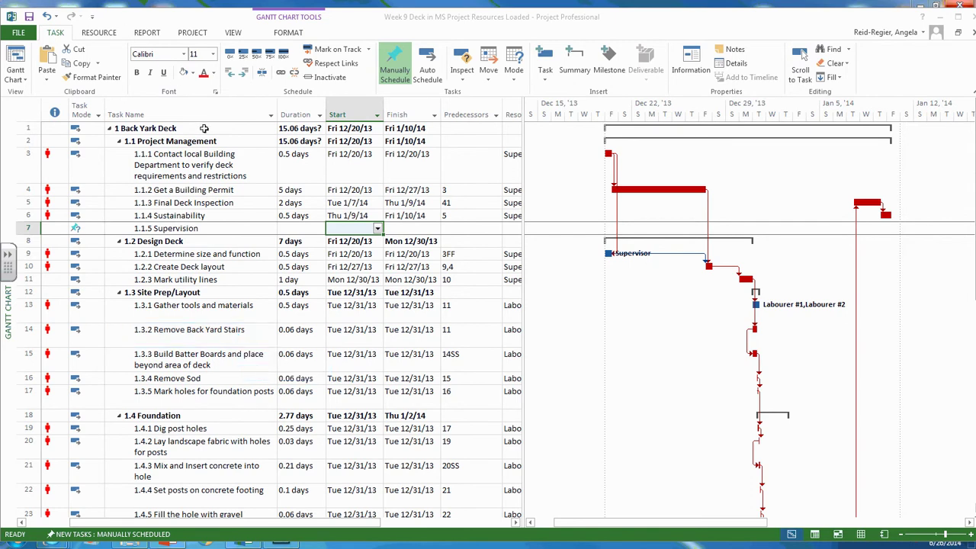
Change the Get a Building Permit duration to 0.5 days.
left_click(239, 332)
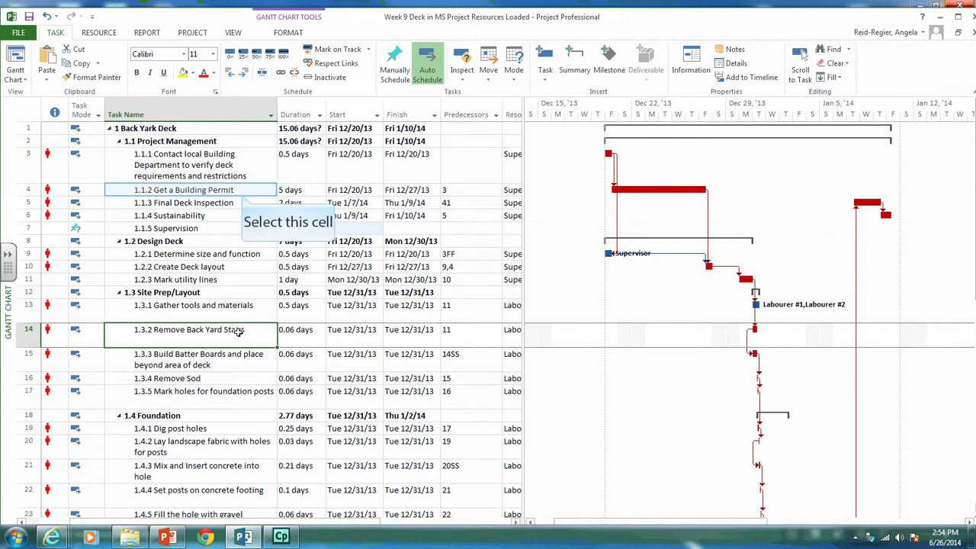
left_click(241, 194)
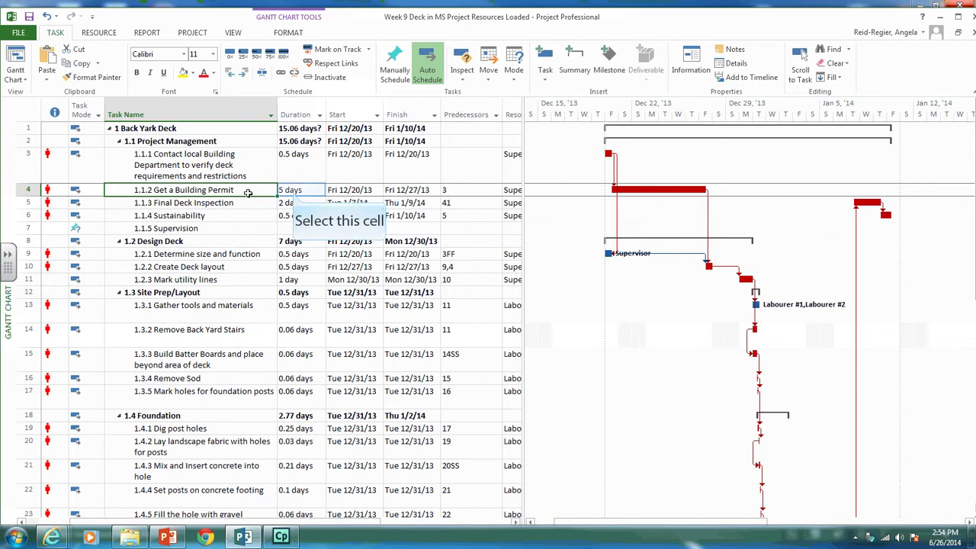
left_click(294, 192)
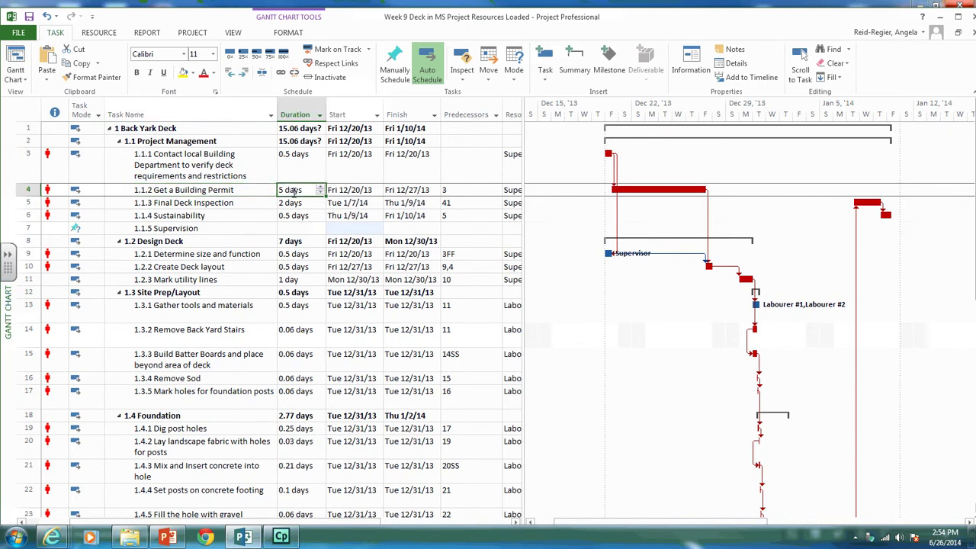
type("0.25")
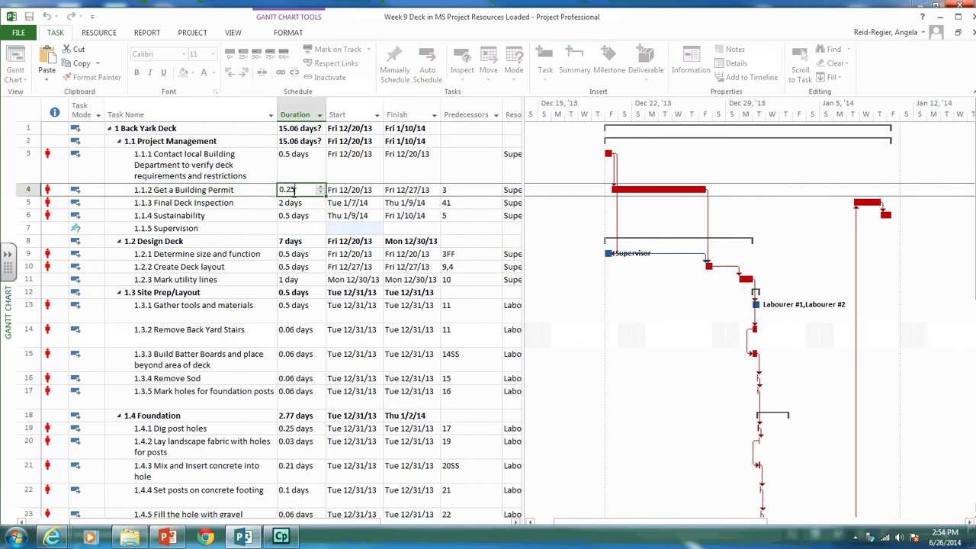
key("BackSpace")
key("BackSpace")
type("5")
key("Return")
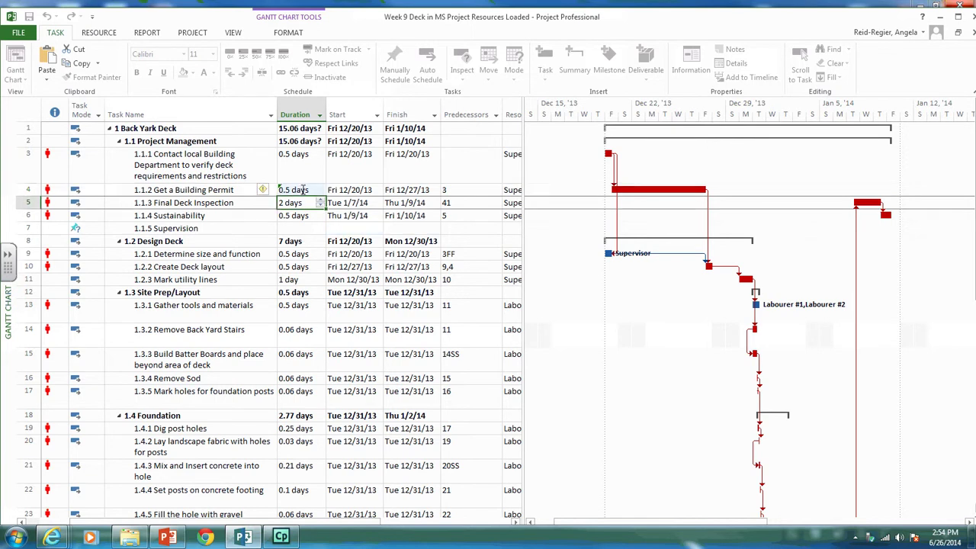
left_click(303, 189)
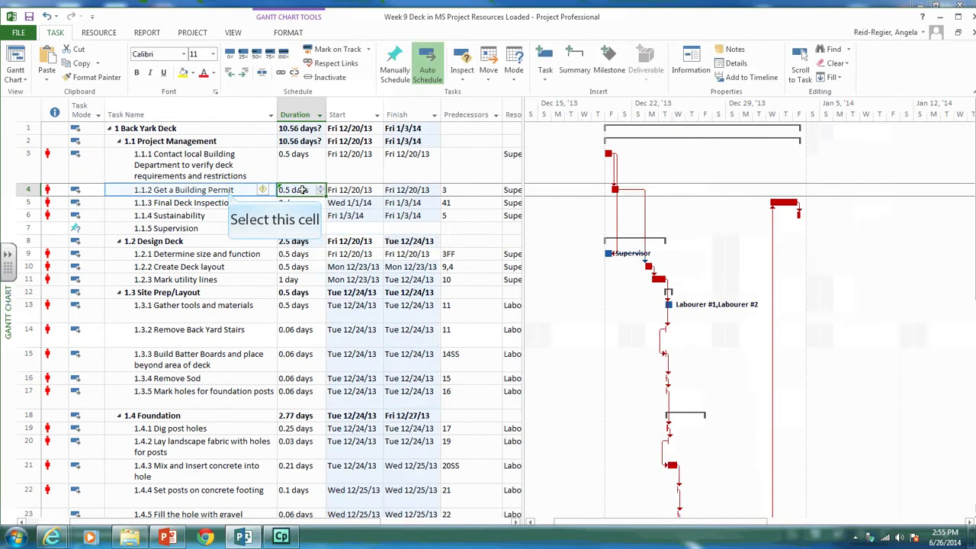
left_click(229, 191)
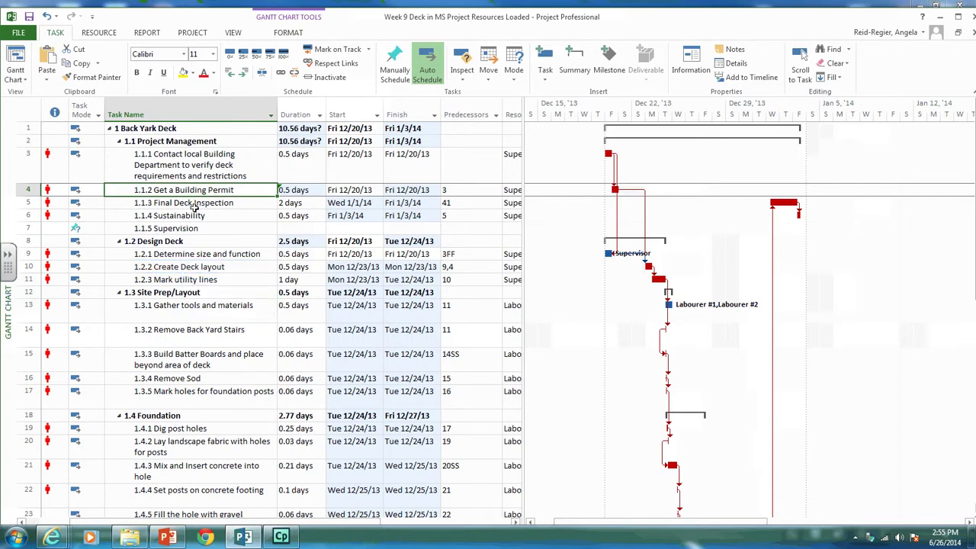
Give Create Deck layout a 5d lag on its Get a Building Permit predecessor (4FS+5 days).
left_click(182, 268)
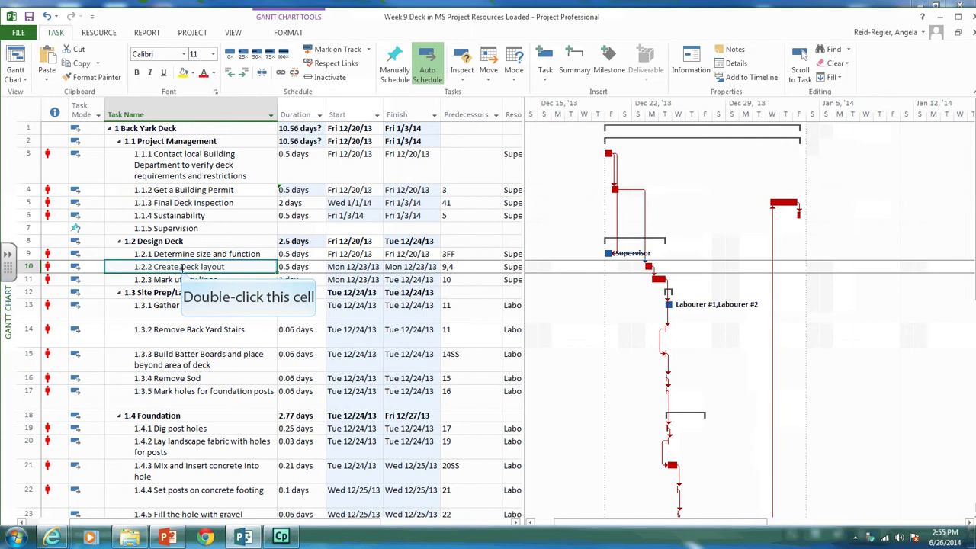
double_click(182, 268)
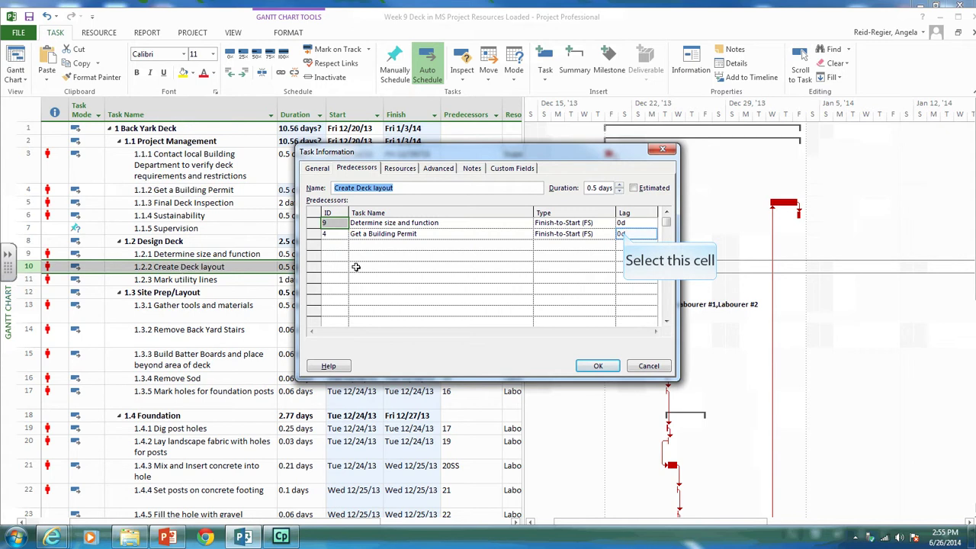
left_click(623, 233)
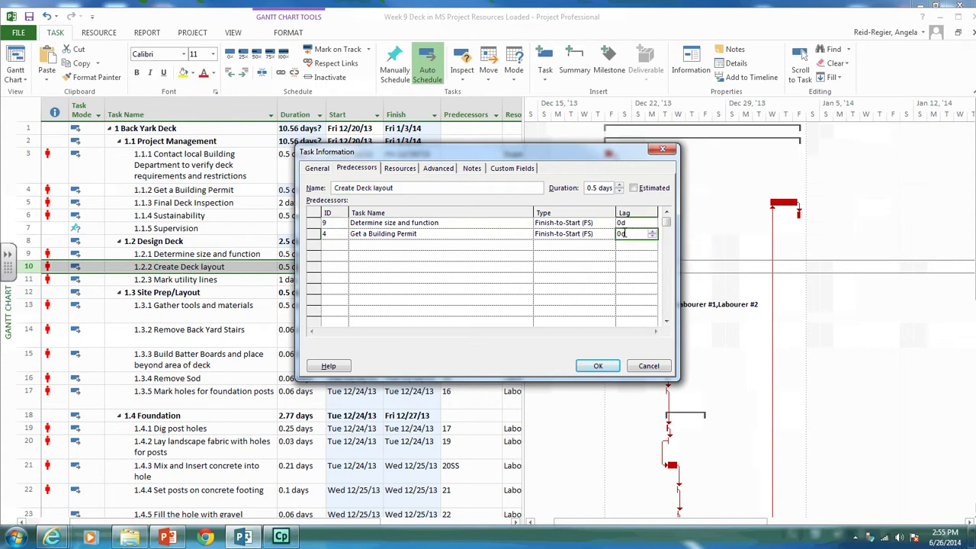
type("5d")
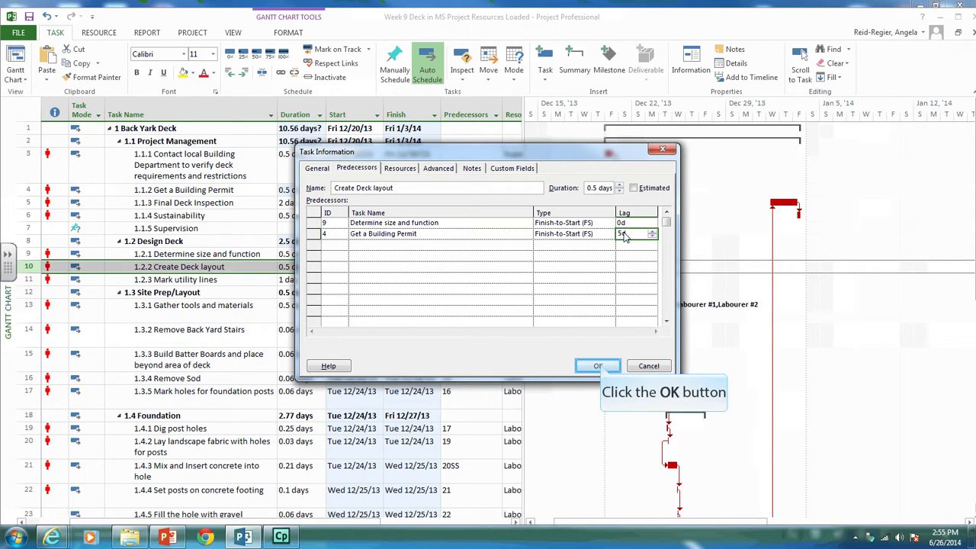
left_click(598, 366)
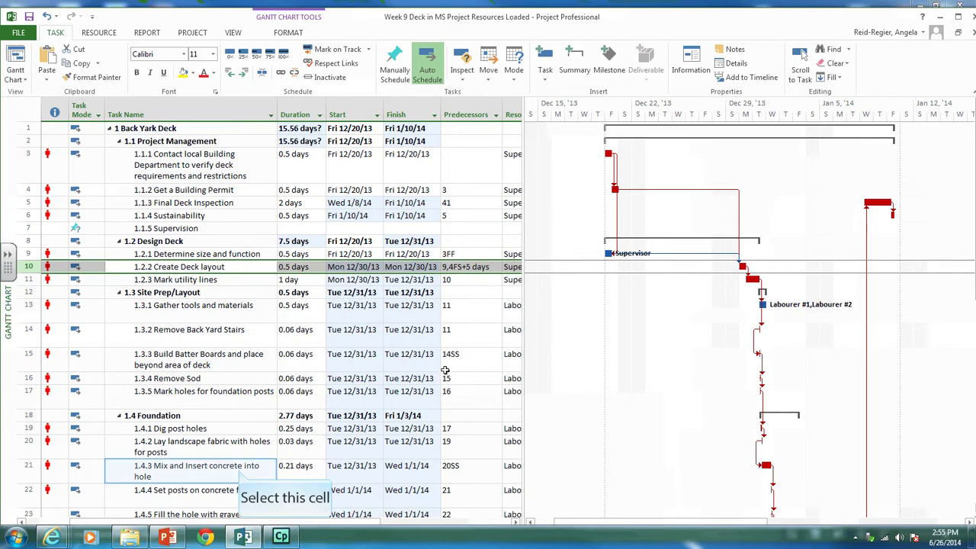
Set a 1d lag on the task 21 concrete-mixing predecessor of Set posts on concrete footing.
left_click(239, 470)
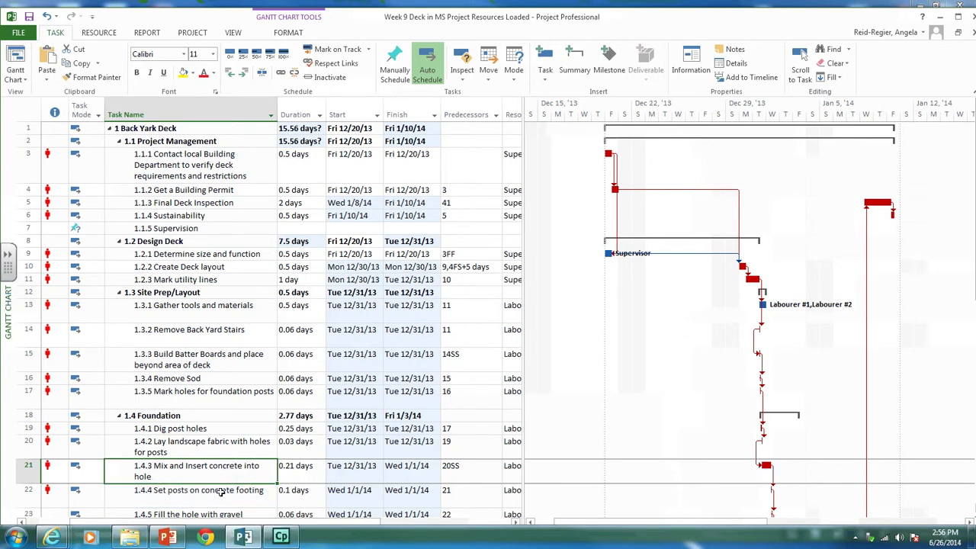
left_click(220, 497)
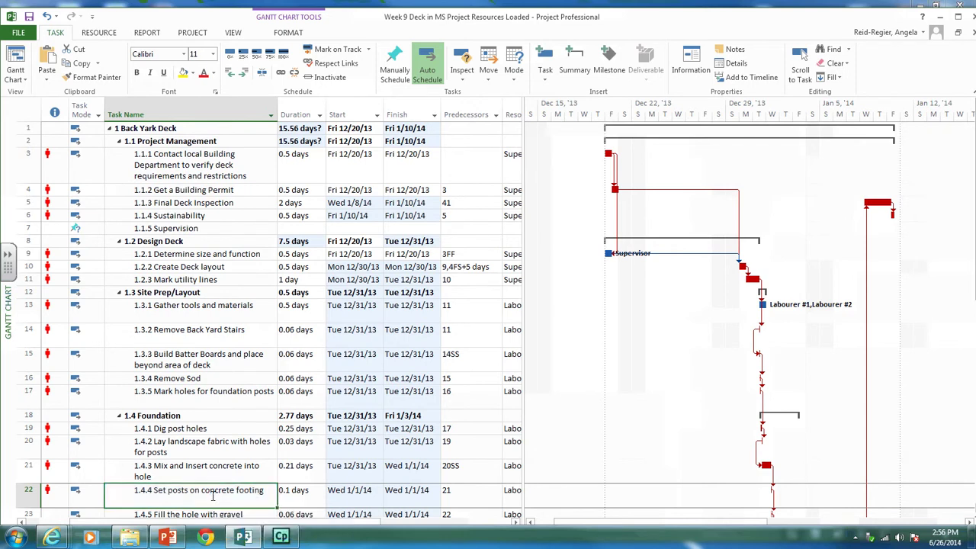
double_click(212, 492)
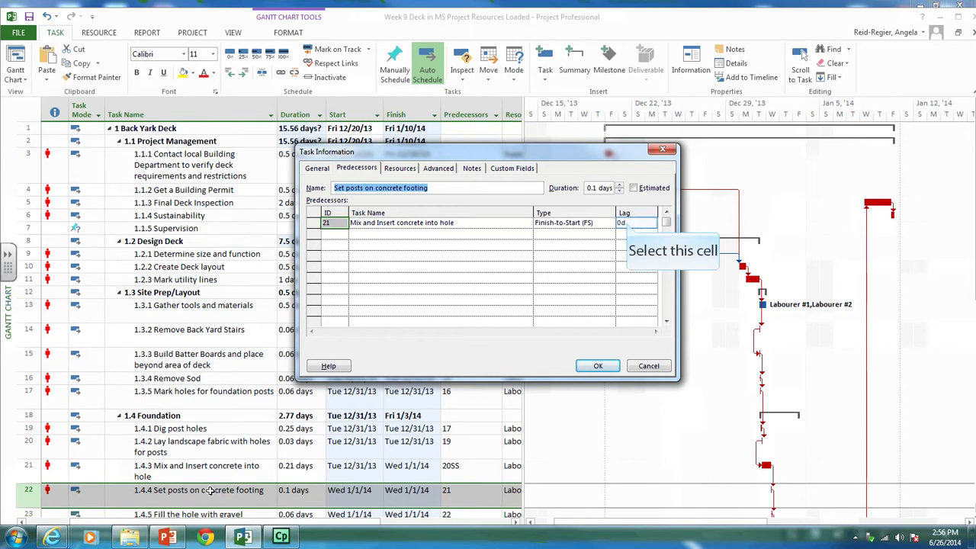
left_click(623, 222)
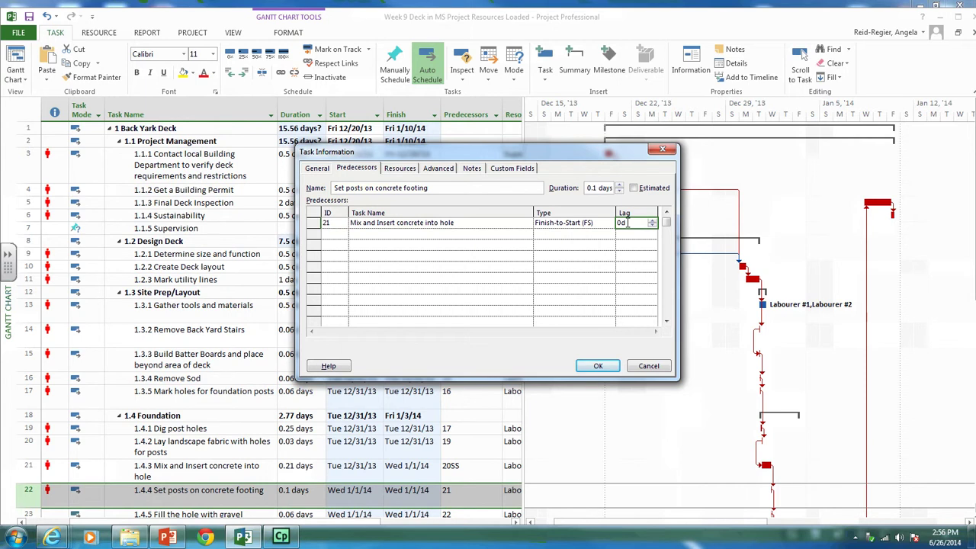
type("1d")
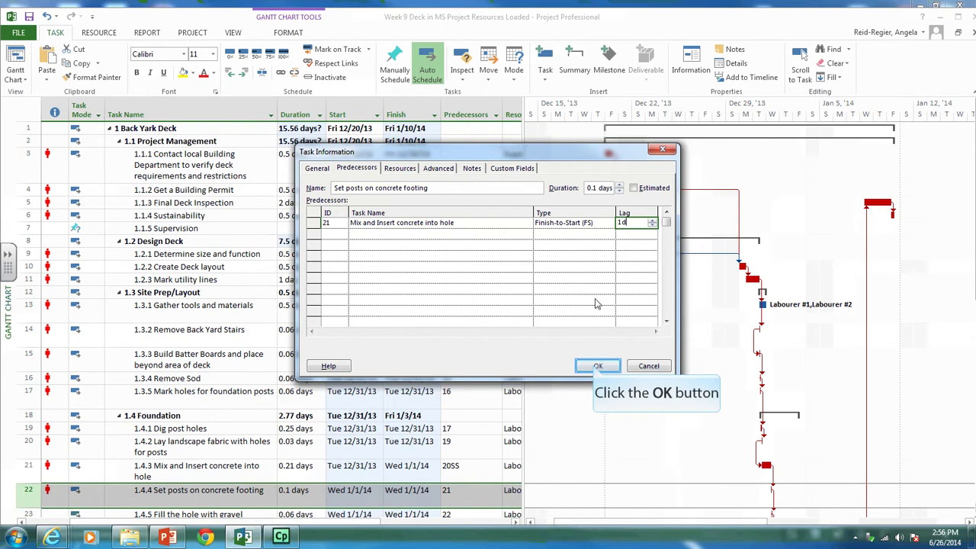
left_click(597, 366)
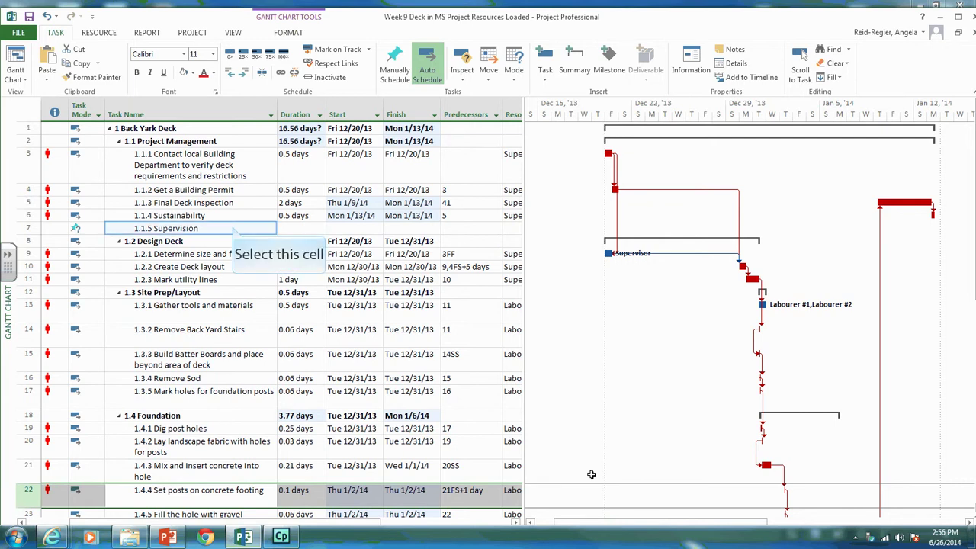
Enter a 16-day duration for the new 1.1.5 Supervision task.
left_click(233, 227)
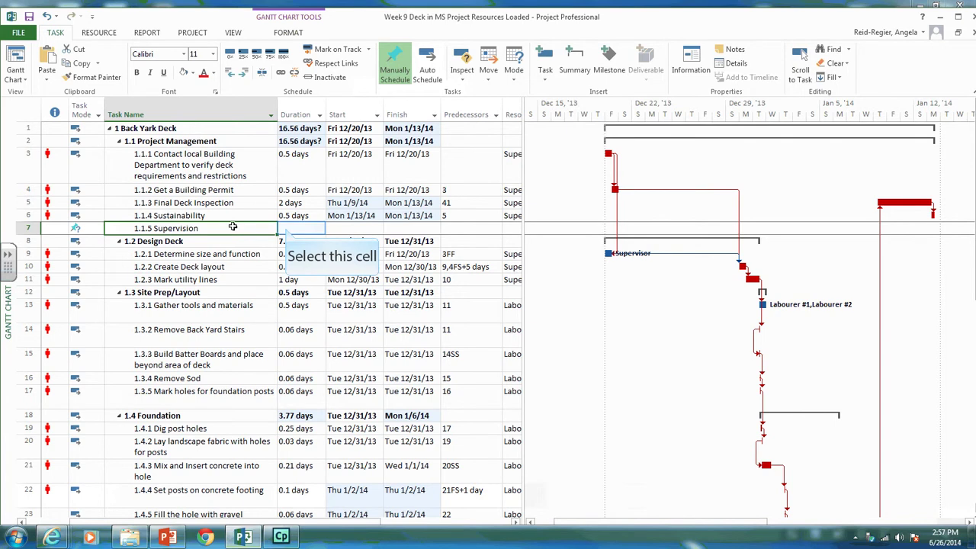
left_click(286, 228)
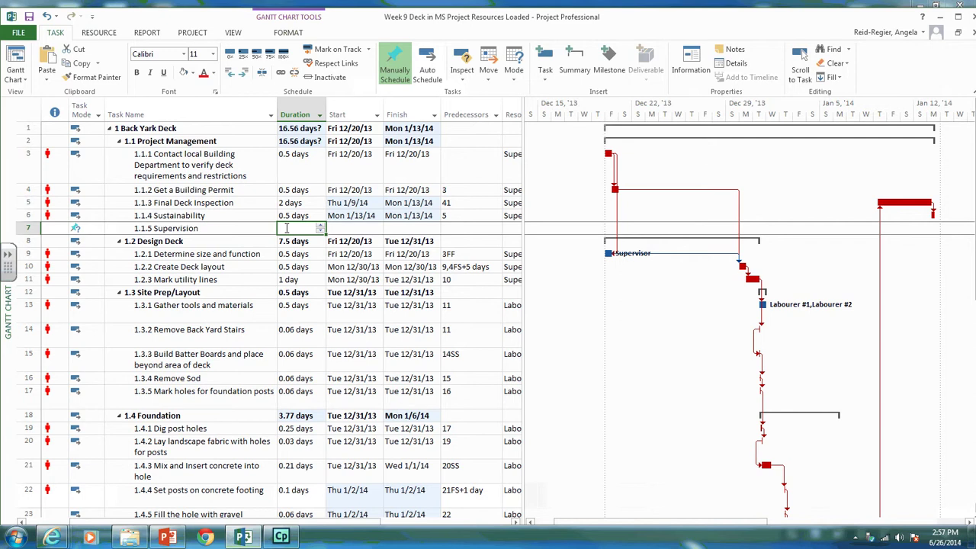
type("16 days")
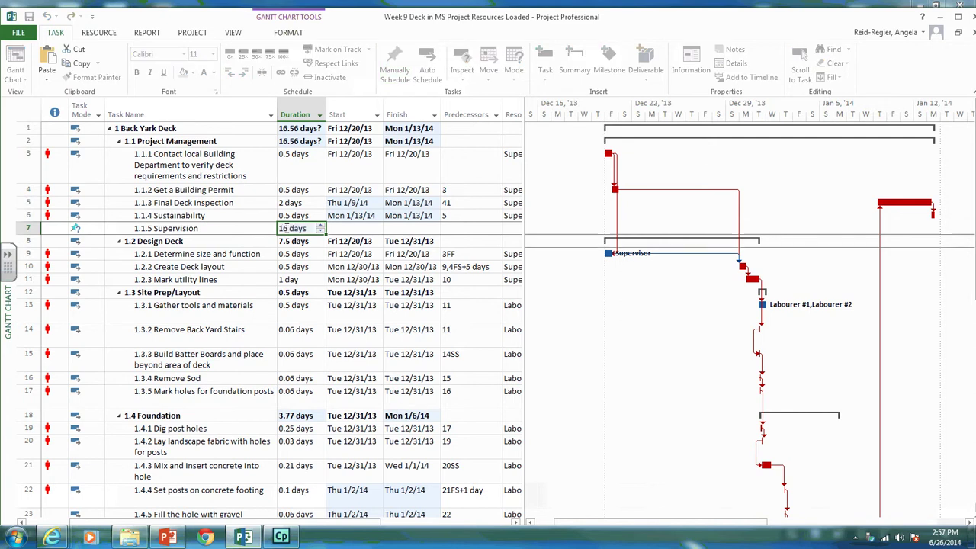
key("Return")
left_click(287, 229)
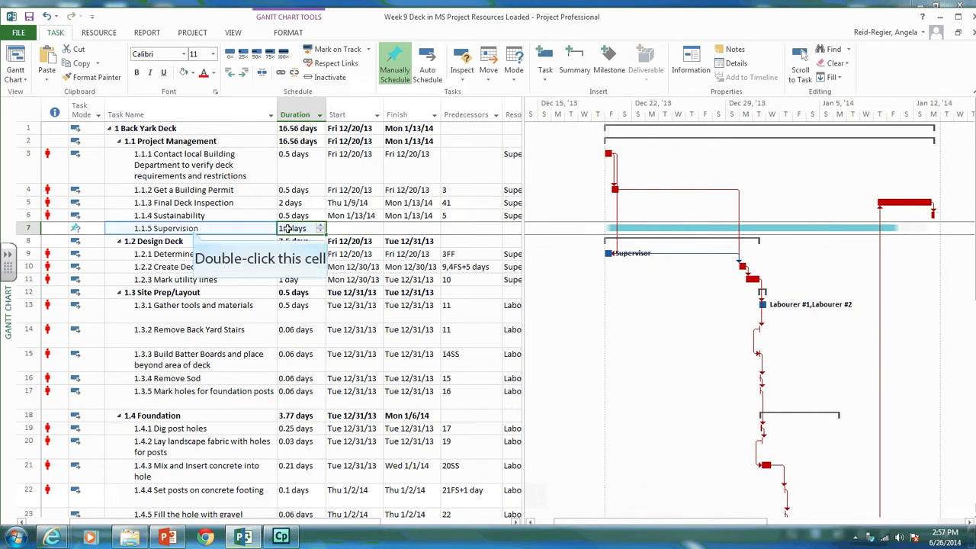
Link Supervision to task 3 as Start-to-Start with a 0.5d lag (3SS+0.5 days).
double_click(194, 229)
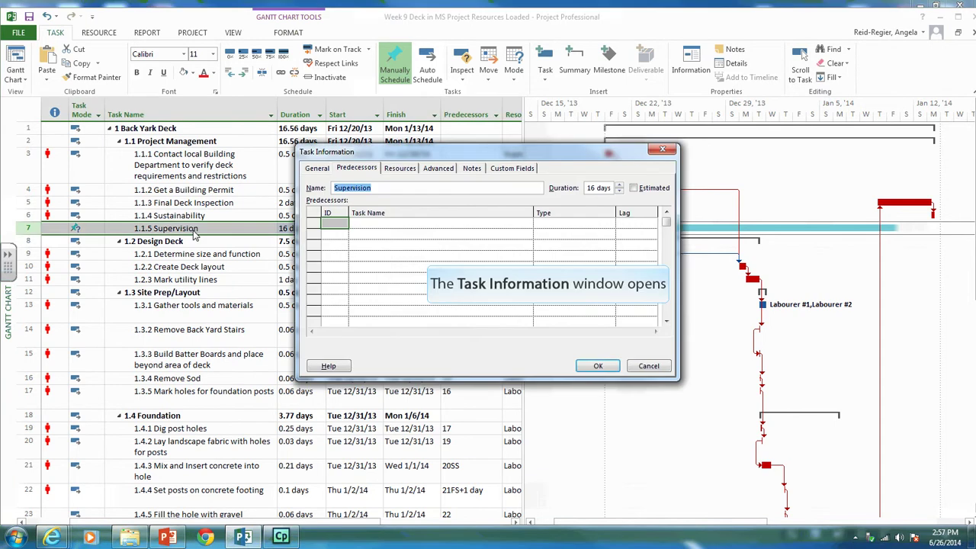
left_click(375, 228)
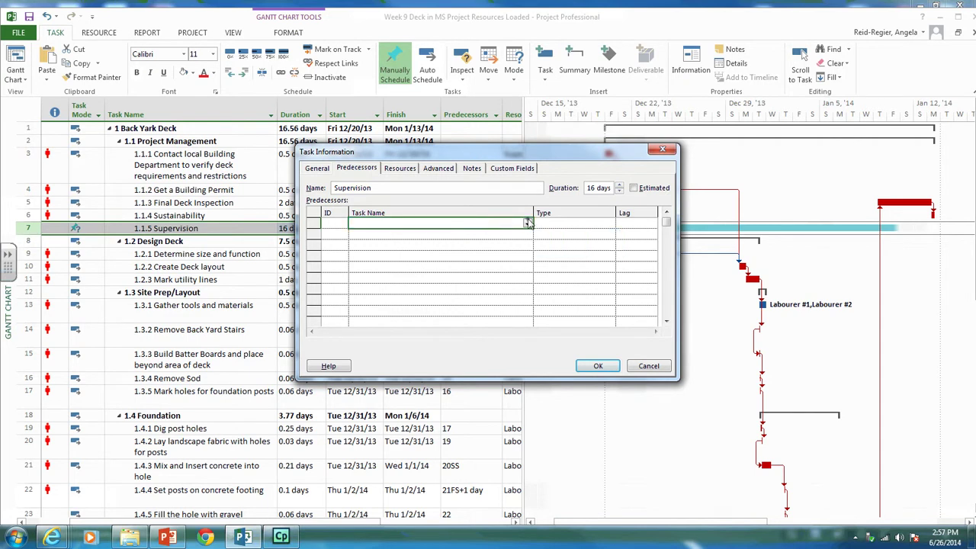
left_click(528, 223)
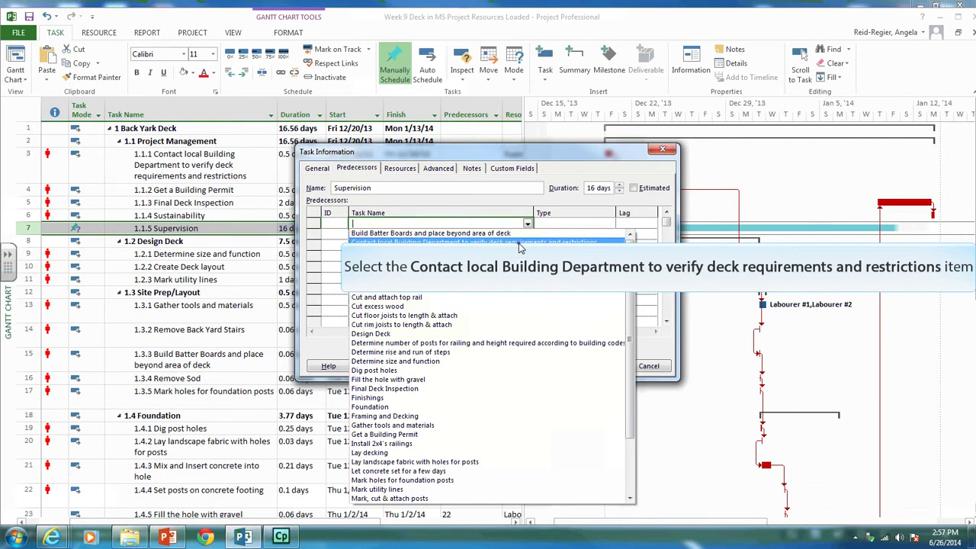
left_click(518, 242)
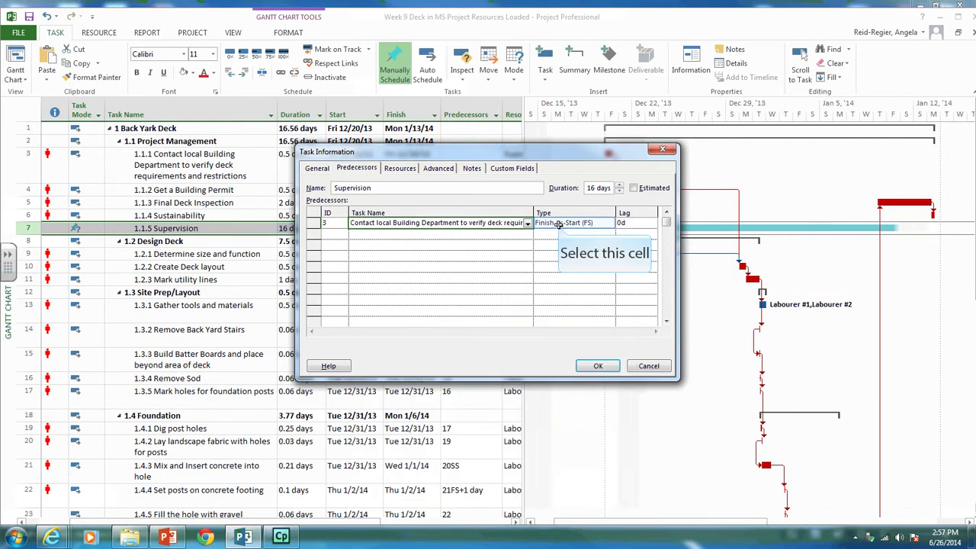
left_click(559, 223)
left_click(609, 224)
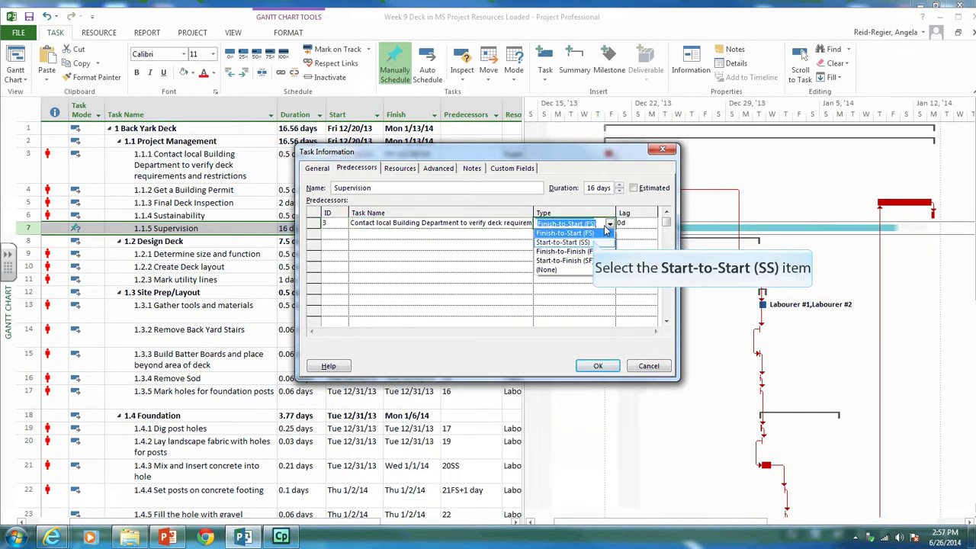
left_click(593, 240)
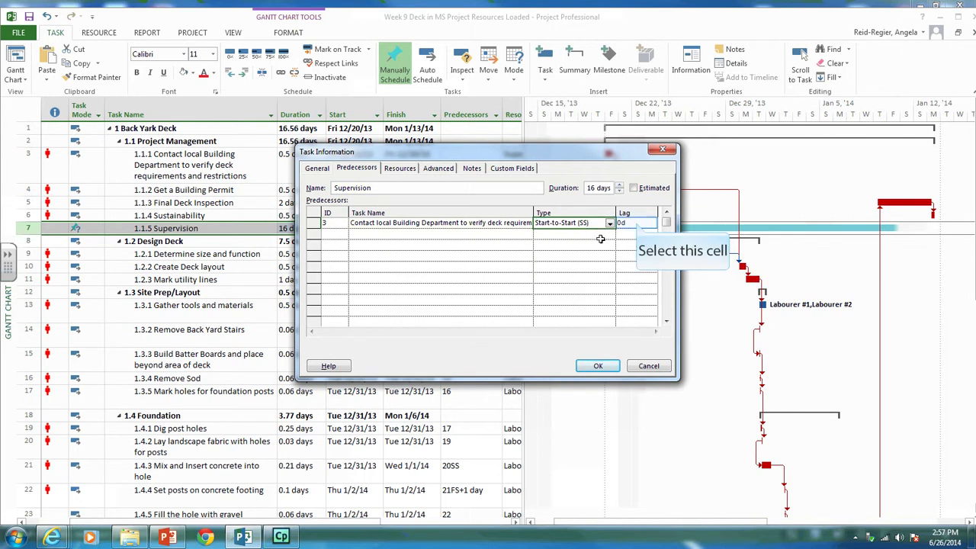
left_click(636, 223)
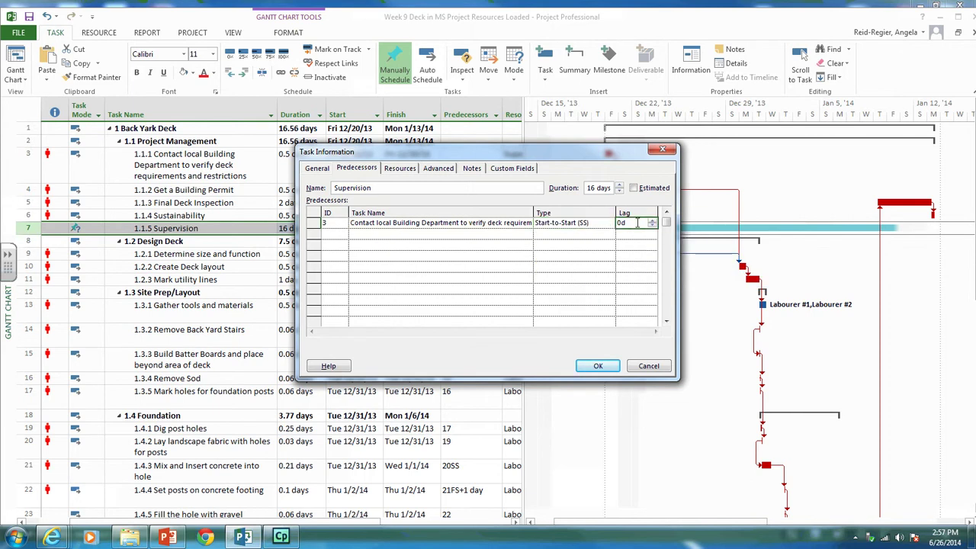
type("0.5")
left_click(498, 237)
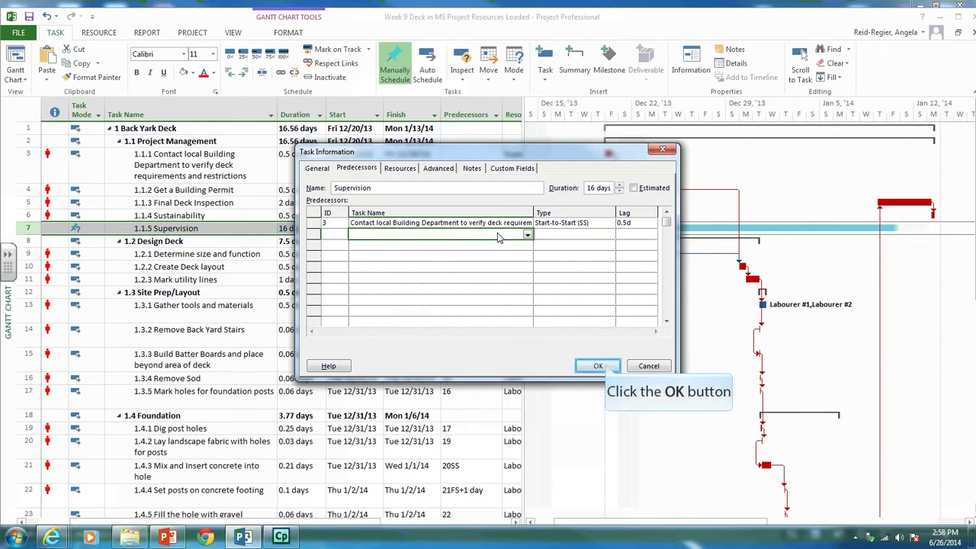
left_click(600, 366)
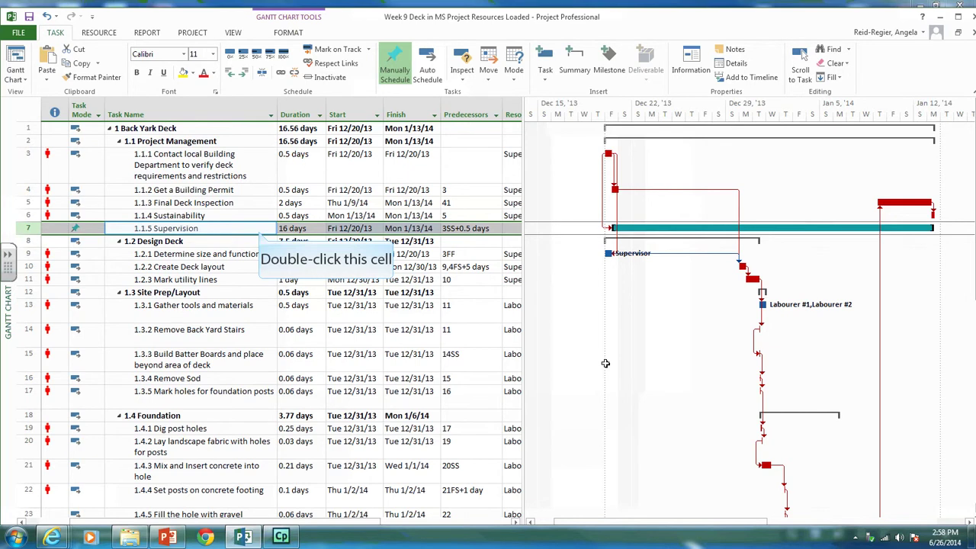
Add Final Deck Inspection as a Finish-to-Finish predecessor of Supervision with 1d lag (5FF+1 day).
double_click(259, 230)
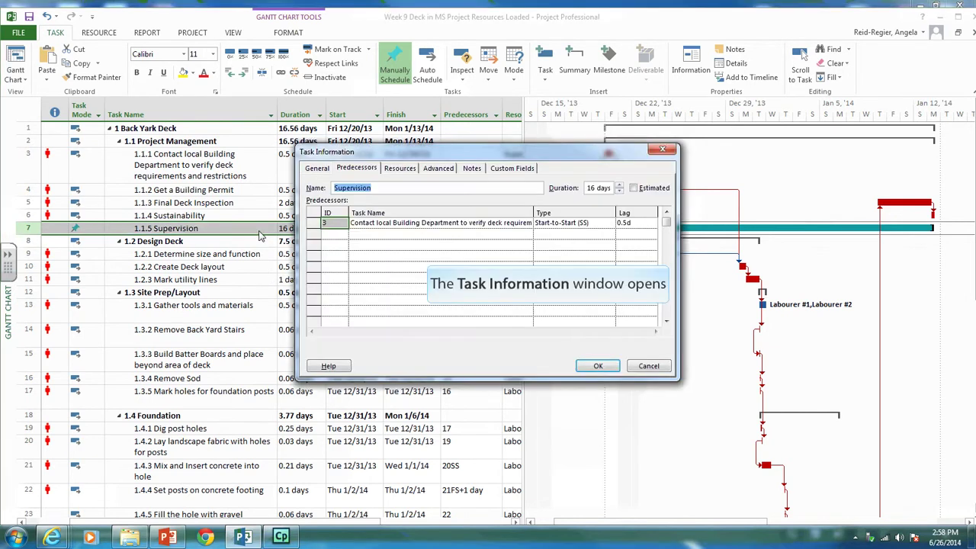
left_click(376, 236)
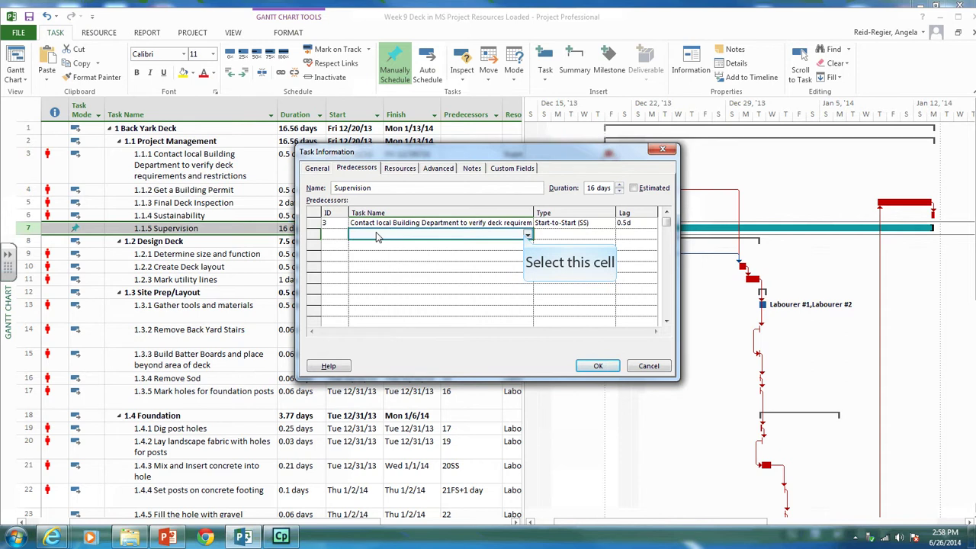
left_click(526, 236)
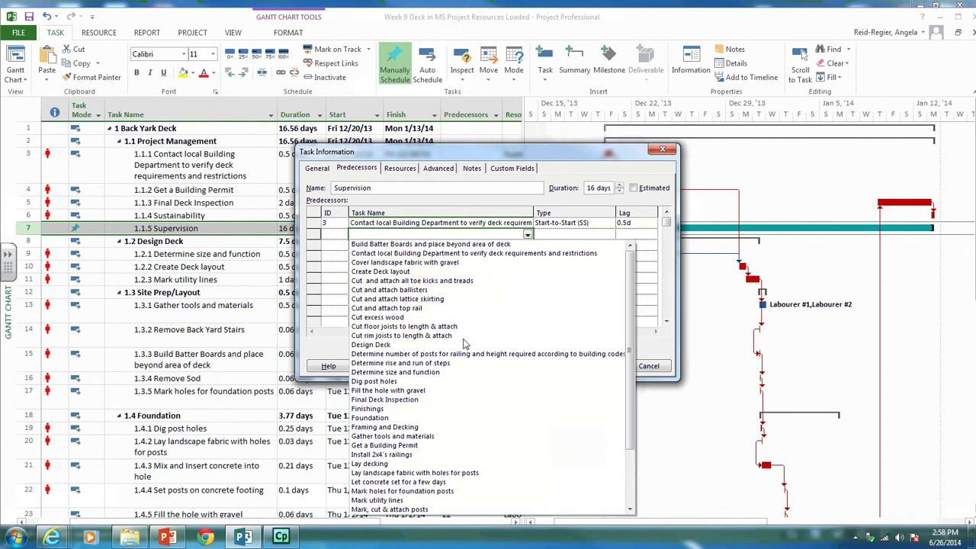
left_click(460, 400)
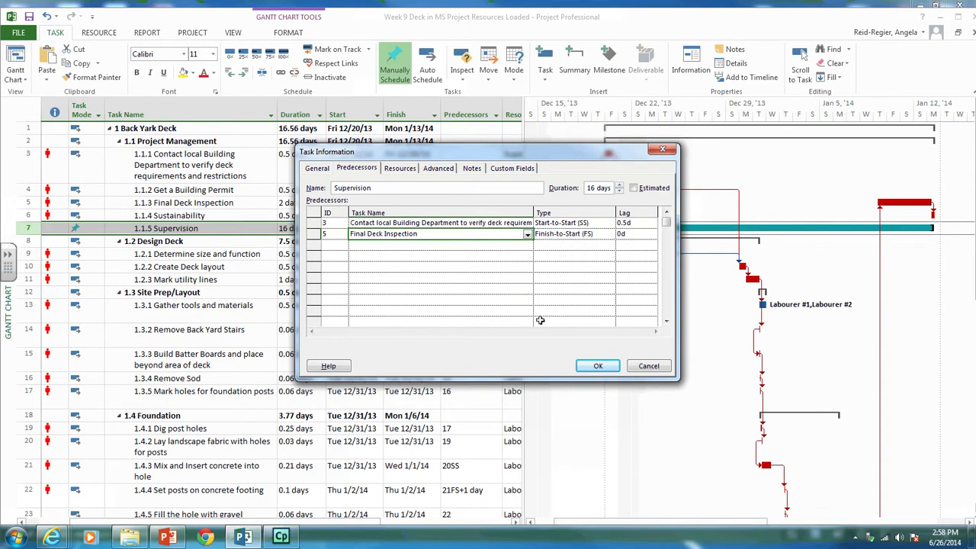
left_click(549, 234)
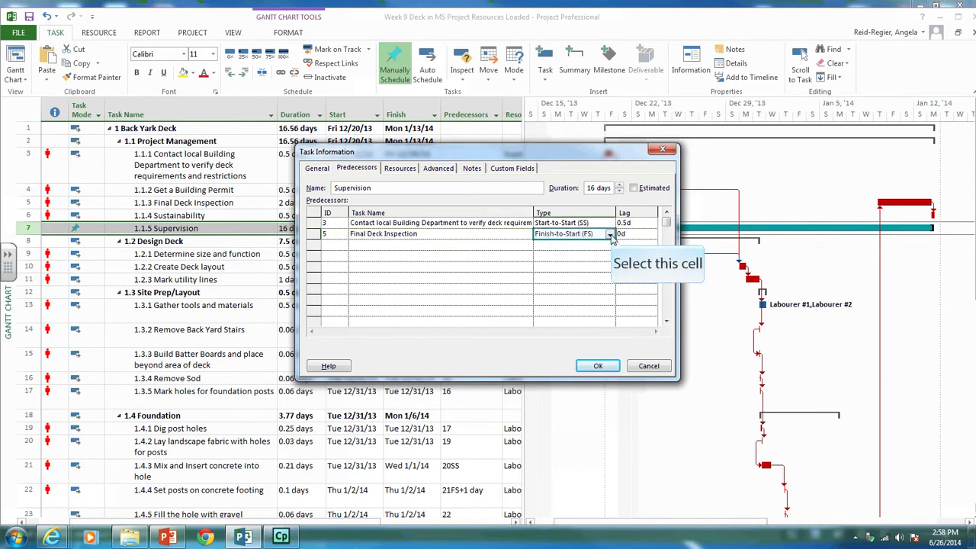
left_click(610, 235)
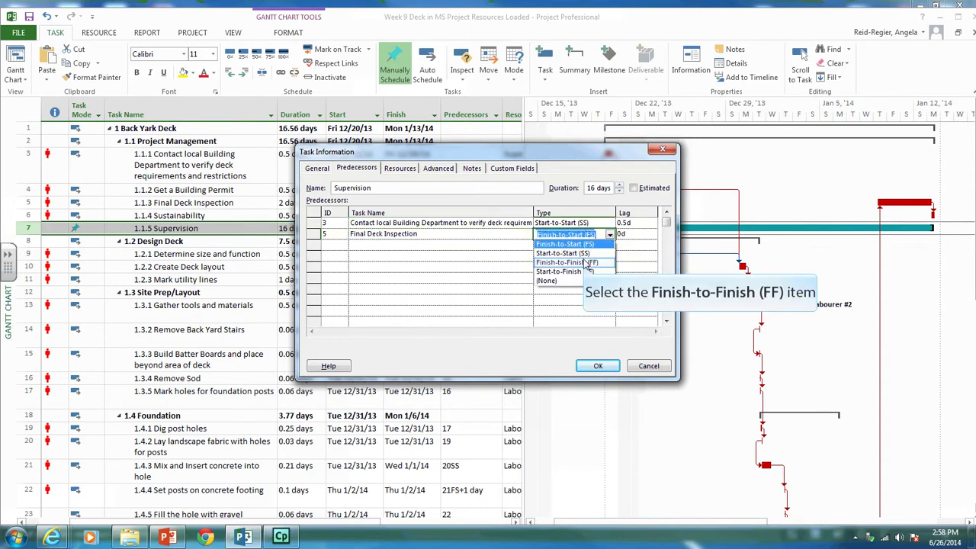
left_click(583, 262)
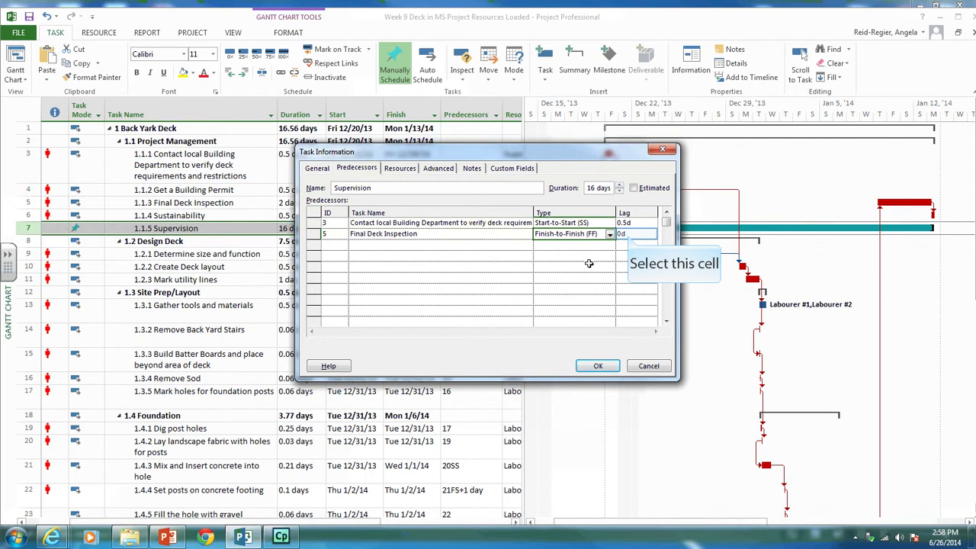
left_click(627, 235)
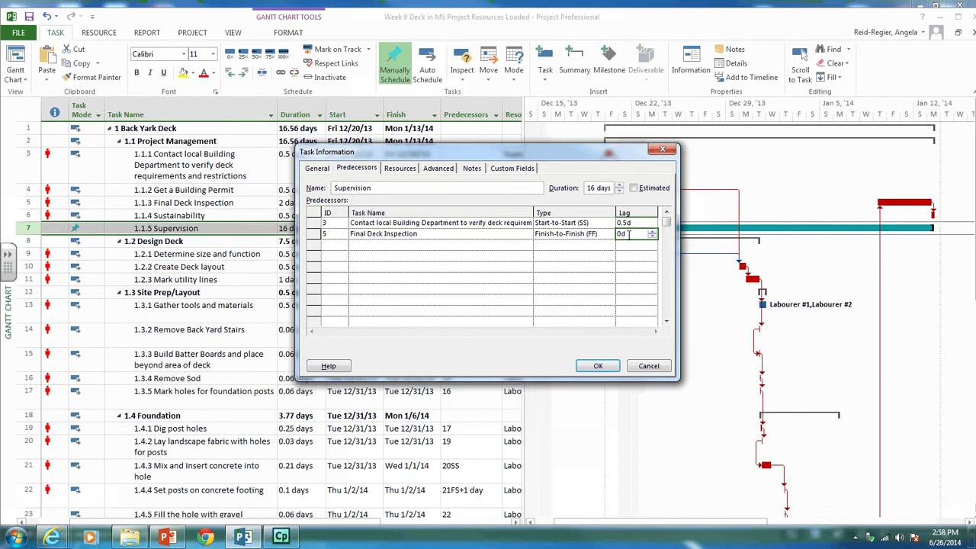
type("1d")
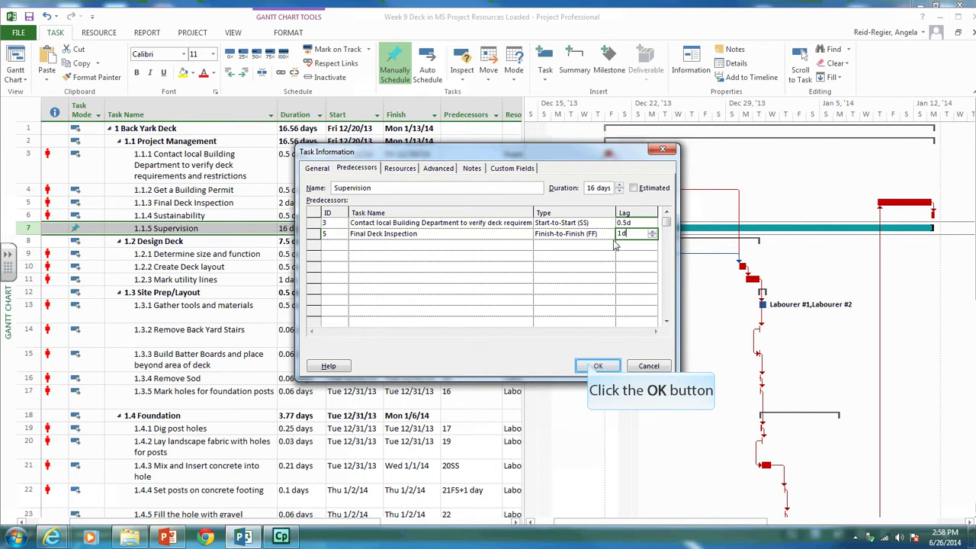
left_click(593, 367)
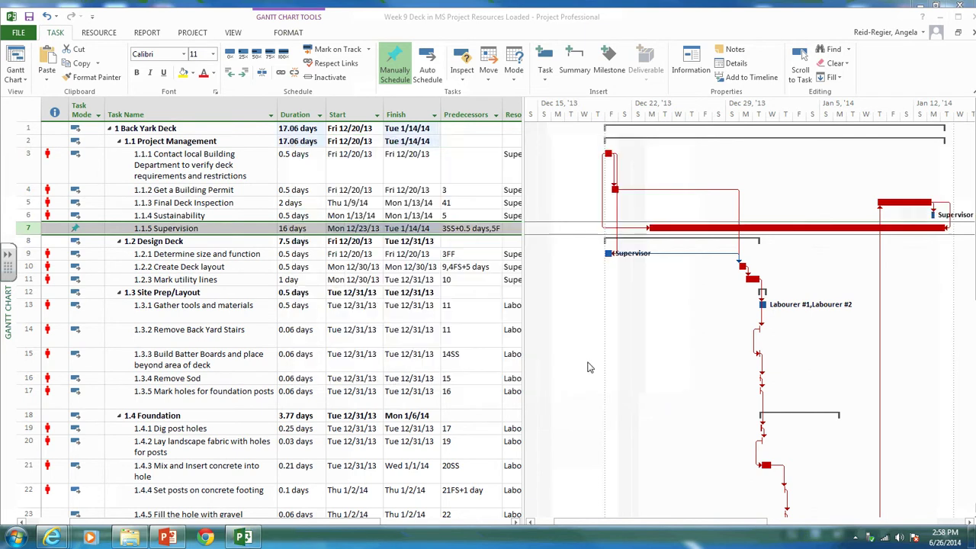